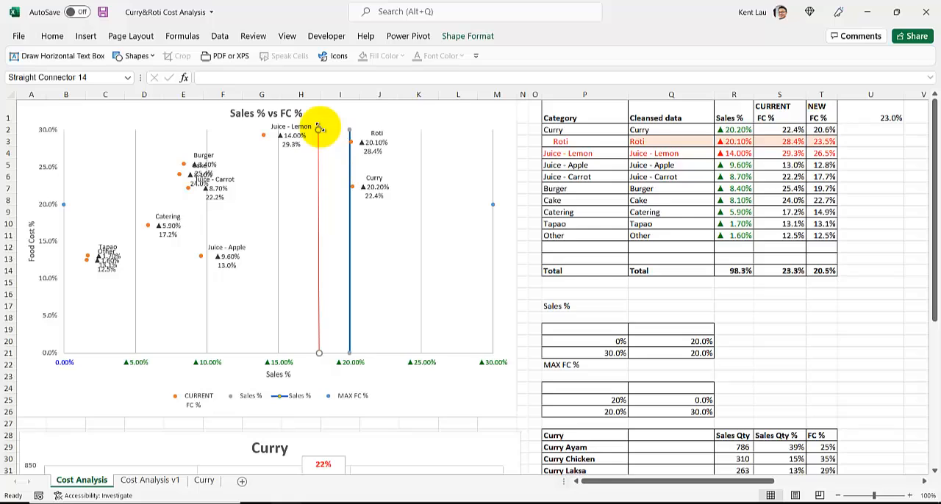
- Lengthen the red connector line on the Sales % vs FC % chart by moving its ends, and reposition it over the plot
left_click_drag(319, 127, 317, 112)
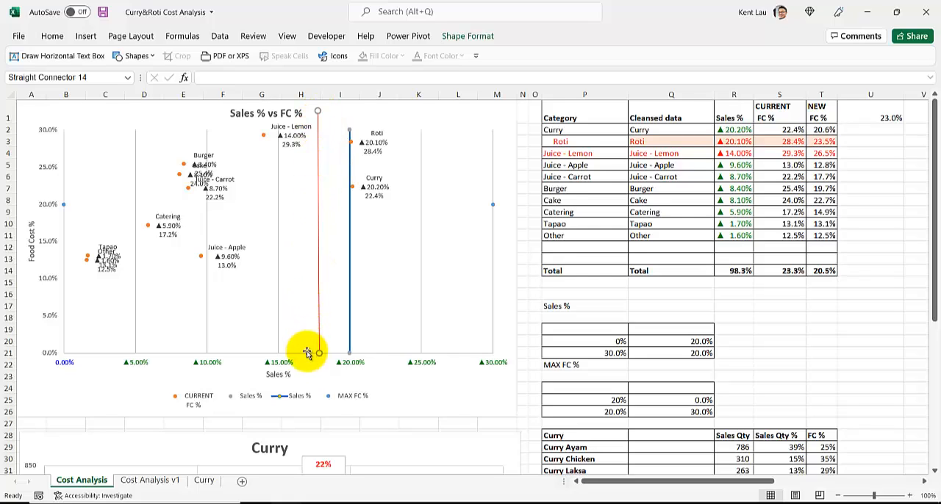
left_click_drag(315, 353, 316, 376)
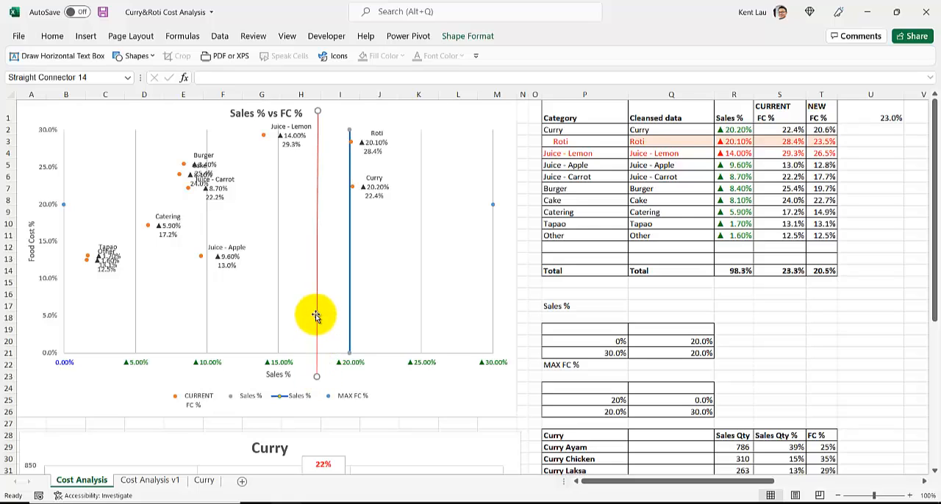
mouse_move(315, 312)
left_mouse_down()
mouse_move(404, 311)
mouse_move(322, 317)
mouse_move(336, 313)
mouse_move(260, 307)
mouse_move(300, 305)
left_mouse_up()
left_click_drag(302, 102, 329, 121)
left_click_drag(327, 160, 307, 204)
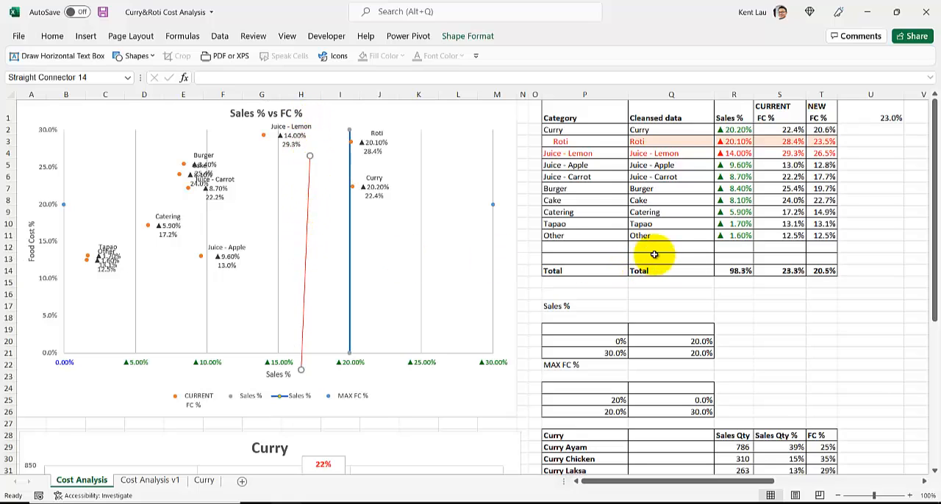
left_click(677, 234)
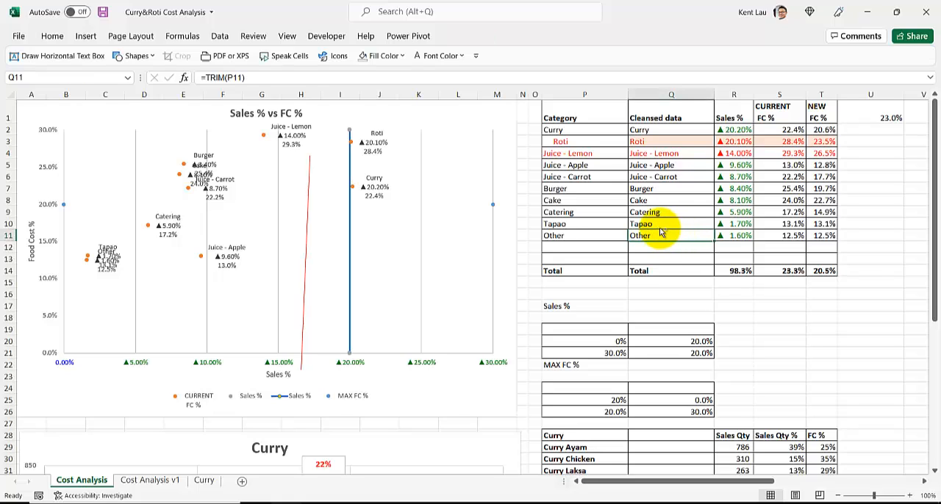
- Delete the manually drawn red connector line from the Sales % vs FC % chart
scroll(630, 221, "down", 1)
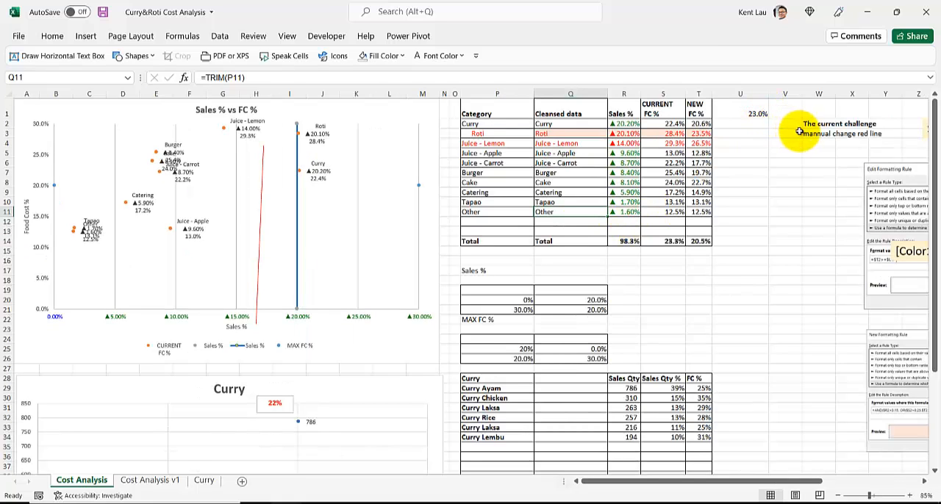
scroll(430, 198, "up", 1)
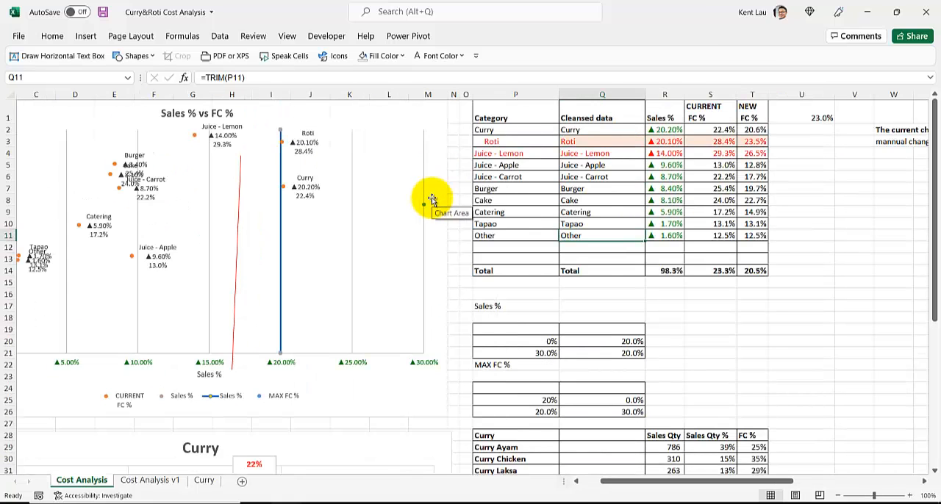
left_click(239, 193)
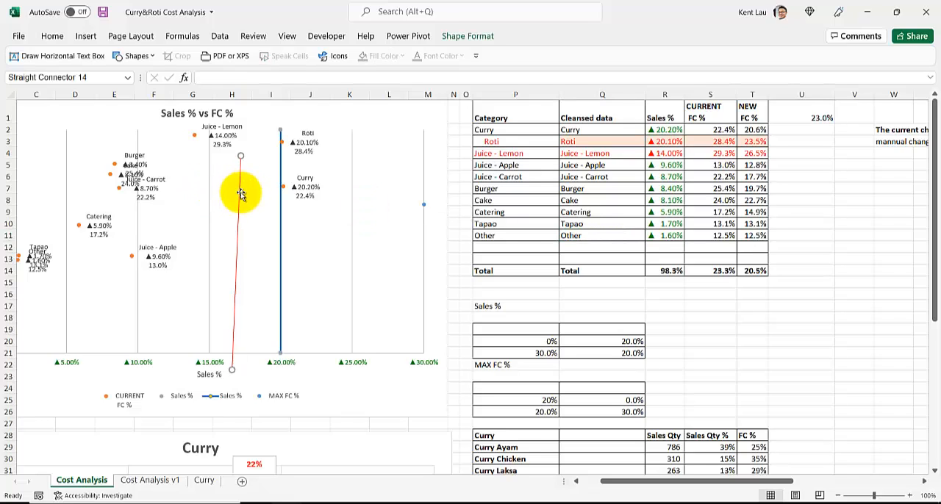
key("Delete")
- Move the chart's vertical Sales % line by setting its source value in cell Q20 to 23%
left_click(491, 307)
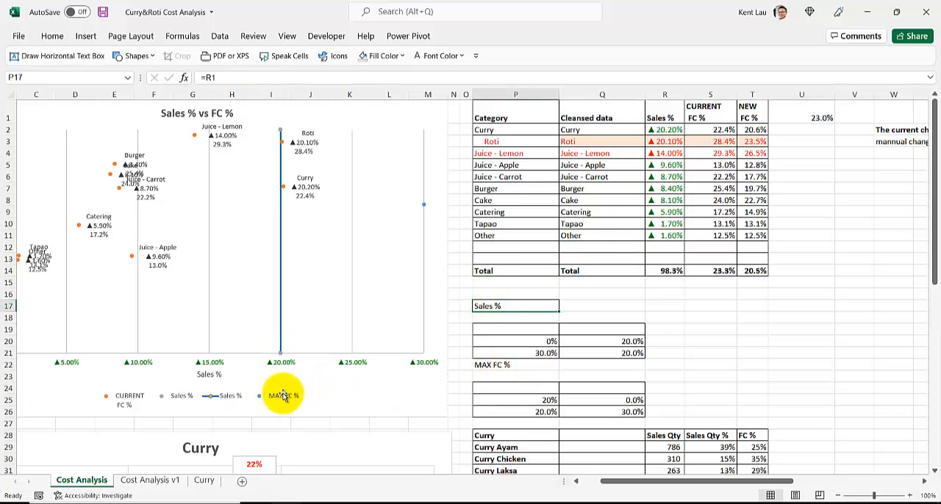
left_click(596, 343)
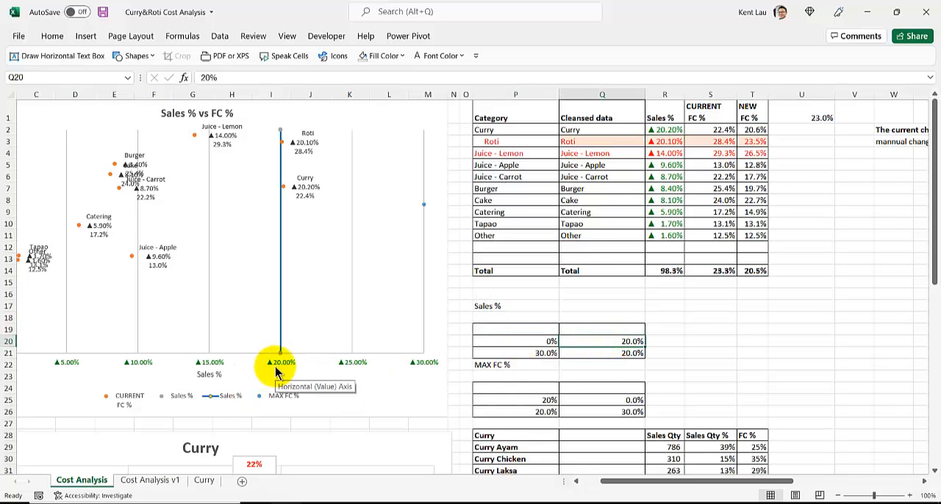
type("23%")
key("Return")
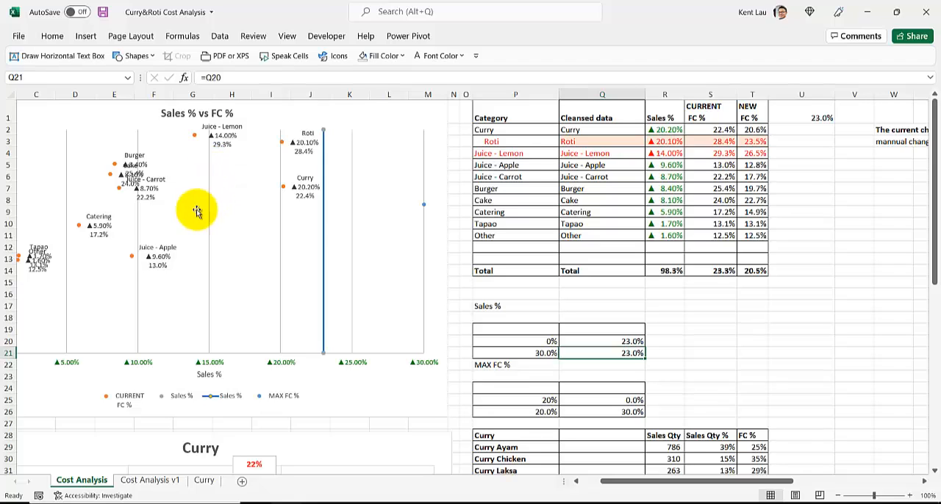
- On the Cost Analysis v1 sheet, try the vertical line's slider in both directions and leave the line at 23%
left_click(146, 485)
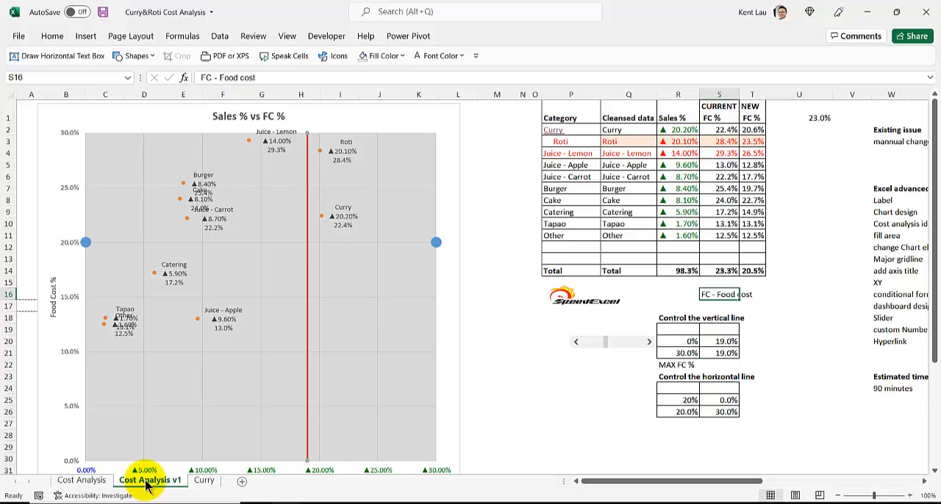
left_click(507, 316)
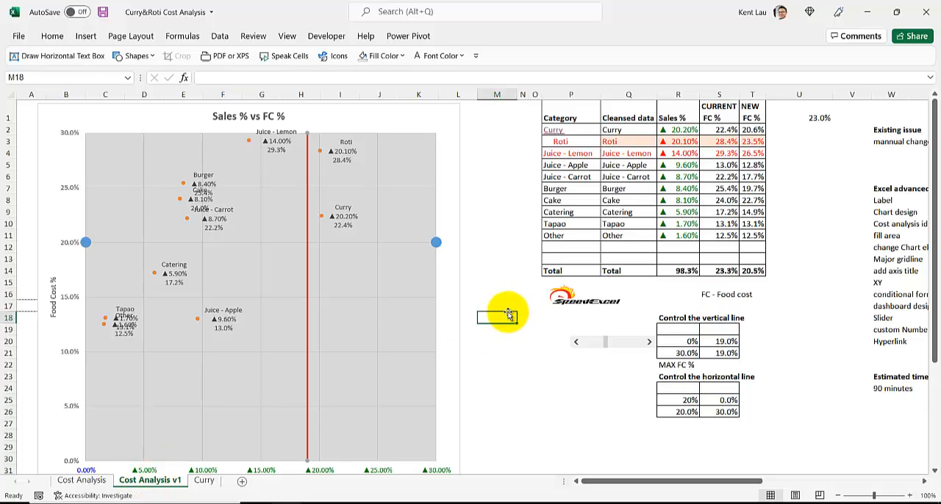
left_click(576, 345)
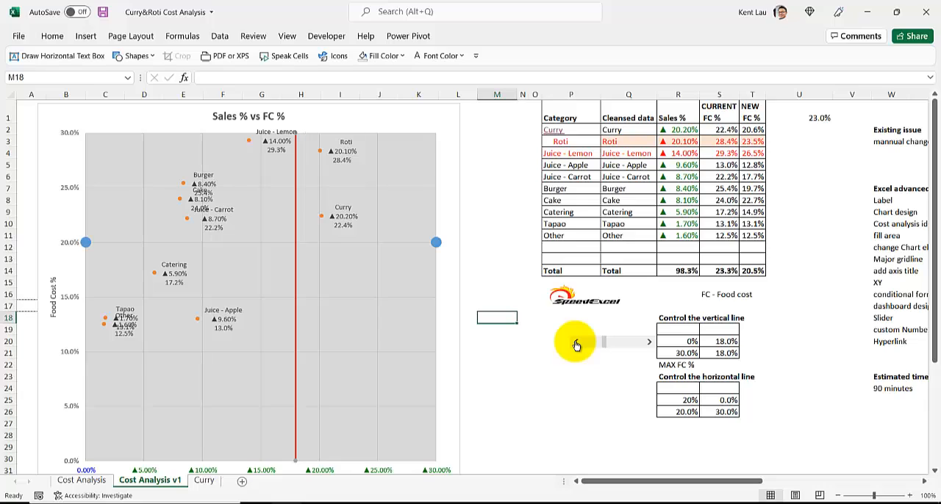
left_click(576, 346)
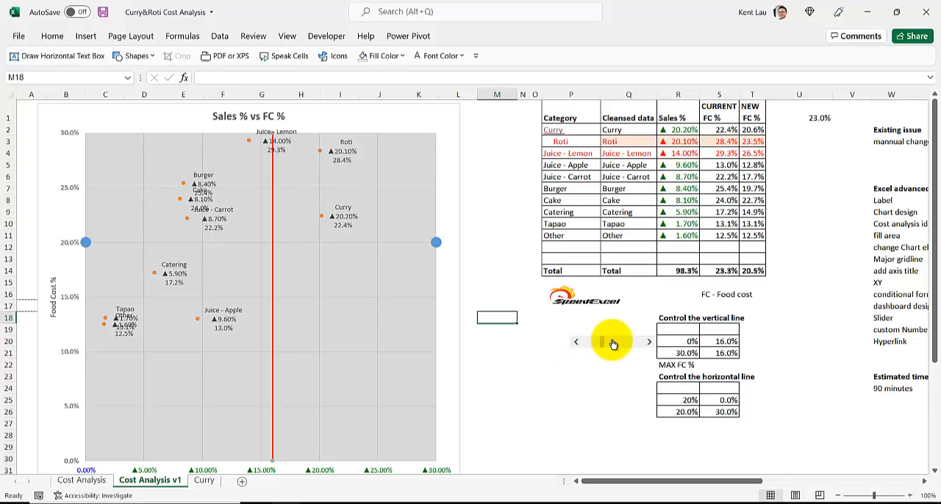
left_click(651, 344)
left_click(650, 345)
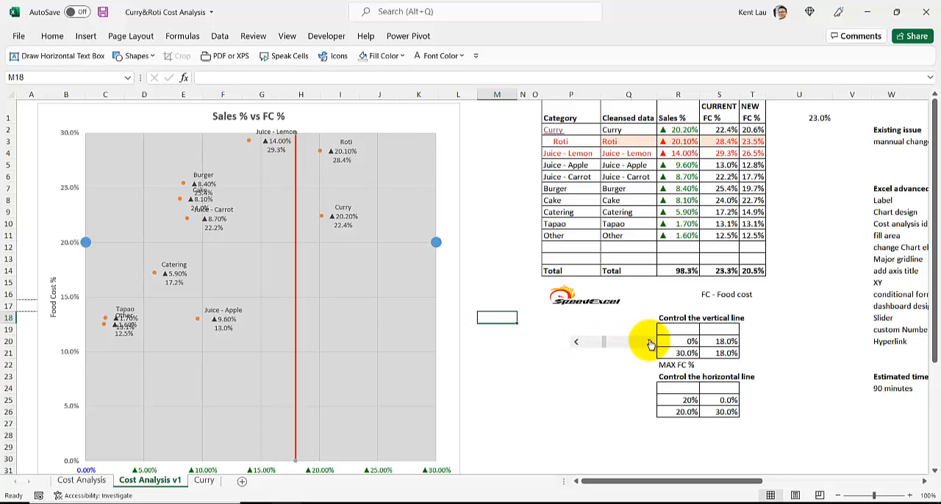
left_click(650, 345)
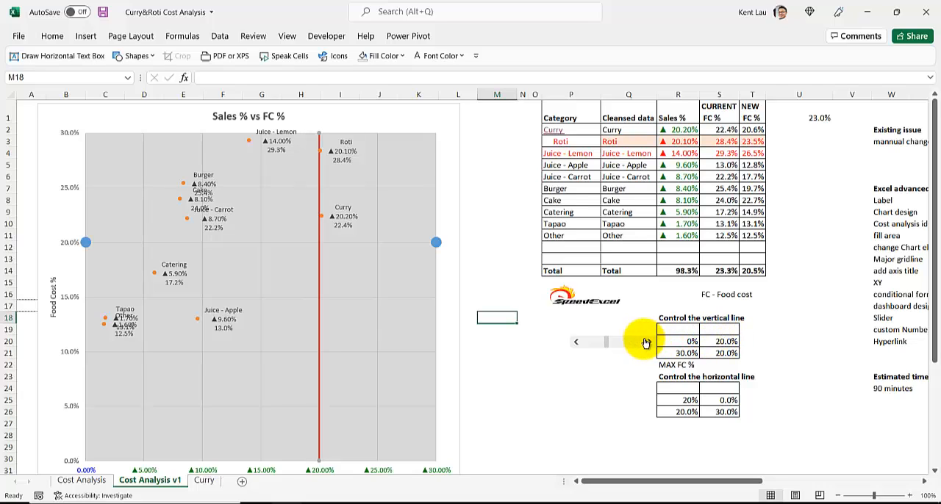
left_click(648, 341)
left_click(648, 342)
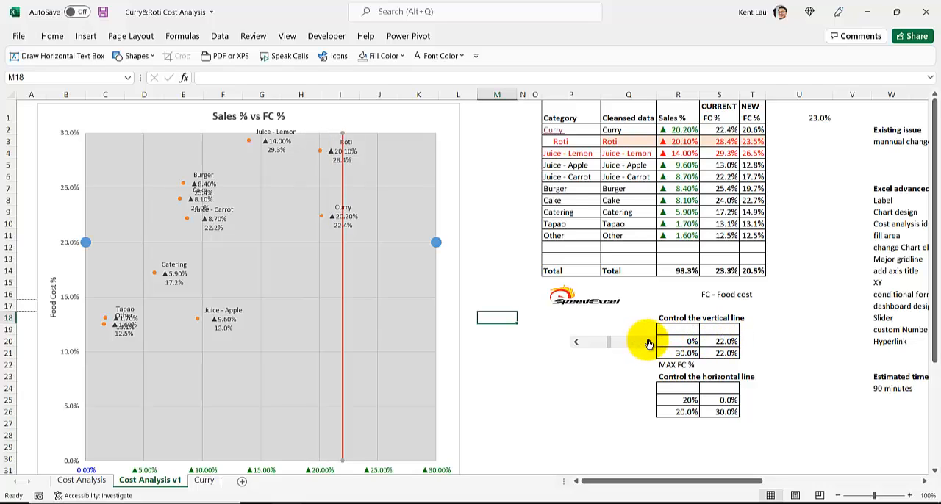
left_click(649, 343)
left_click(578, 343)
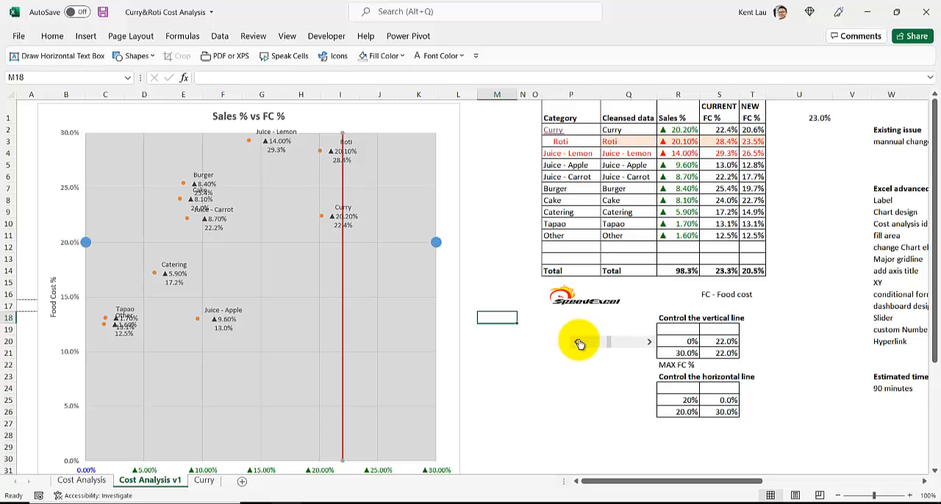
left_click(649, 342)
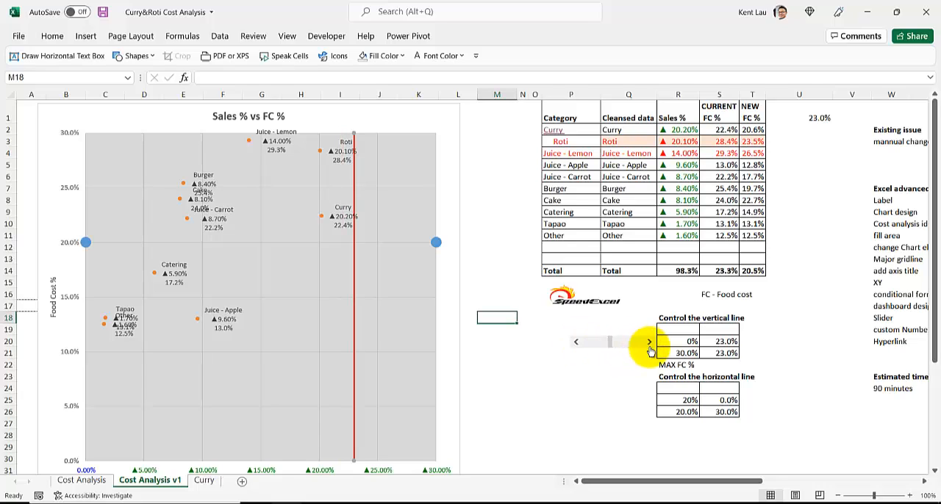
- Set the horizontal line's control value in cell R25 to 23%
left_click(685, 400)
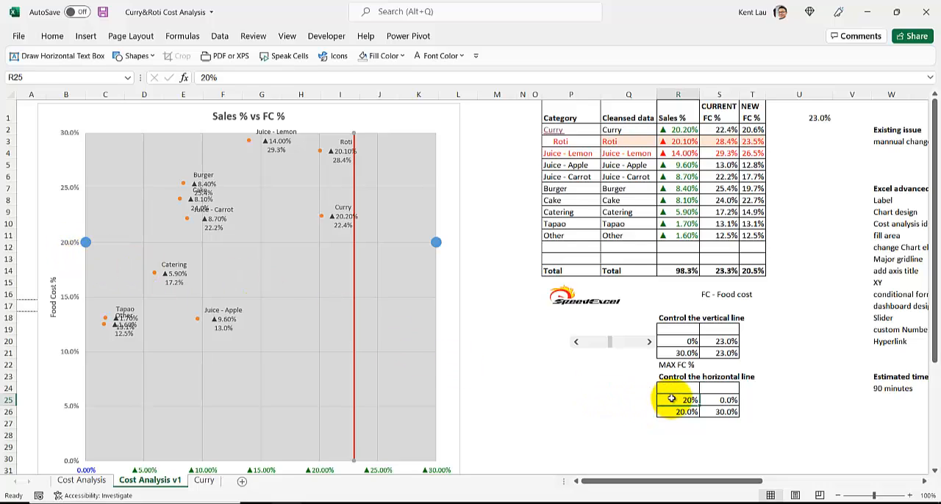
type("23")
key("Return")
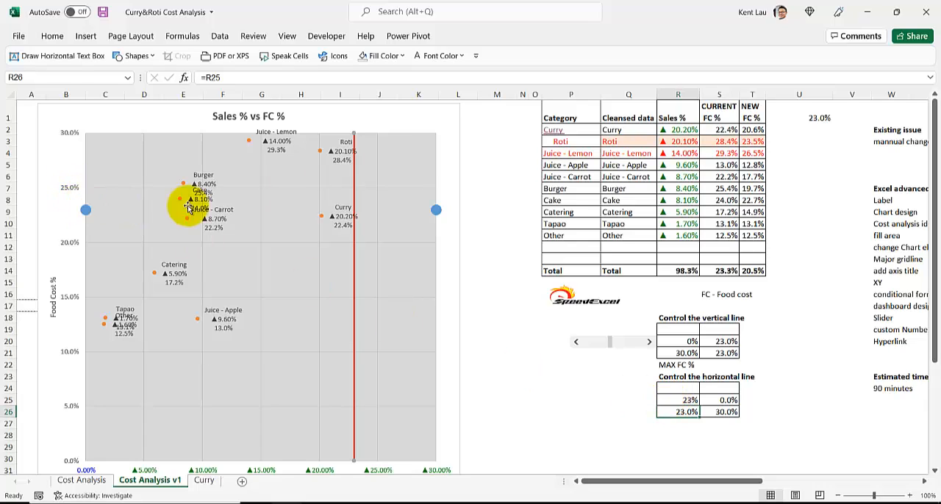
- Give the chart's MAX FC % series a standard red outline so its two end points are joined by a line
left_click(436, 213)
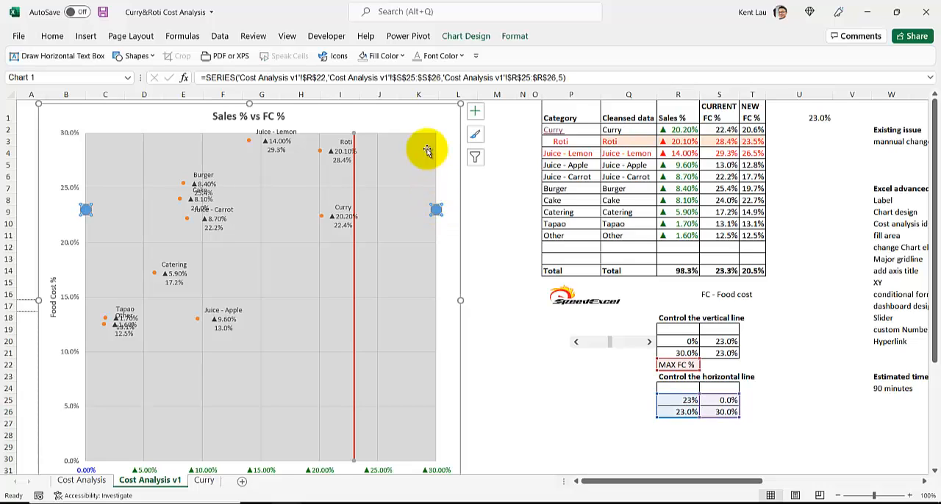
left_click(513, 35)
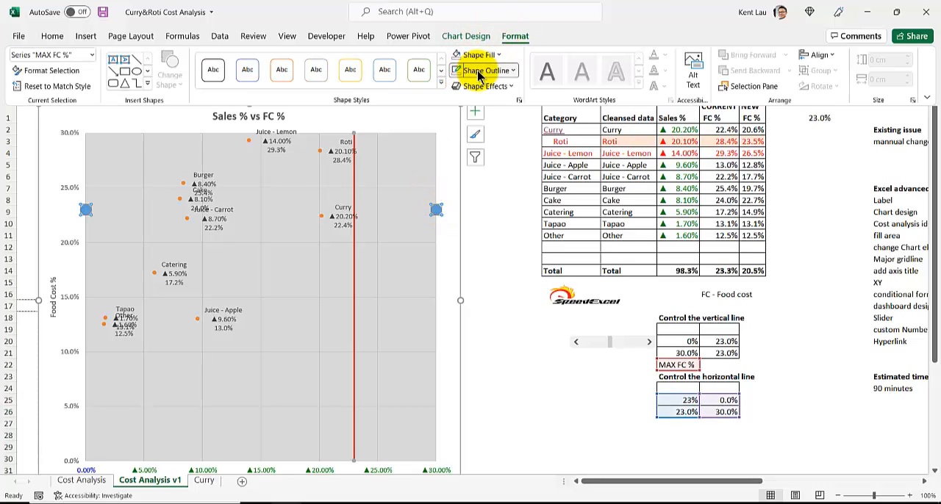
left_click(476, 71)
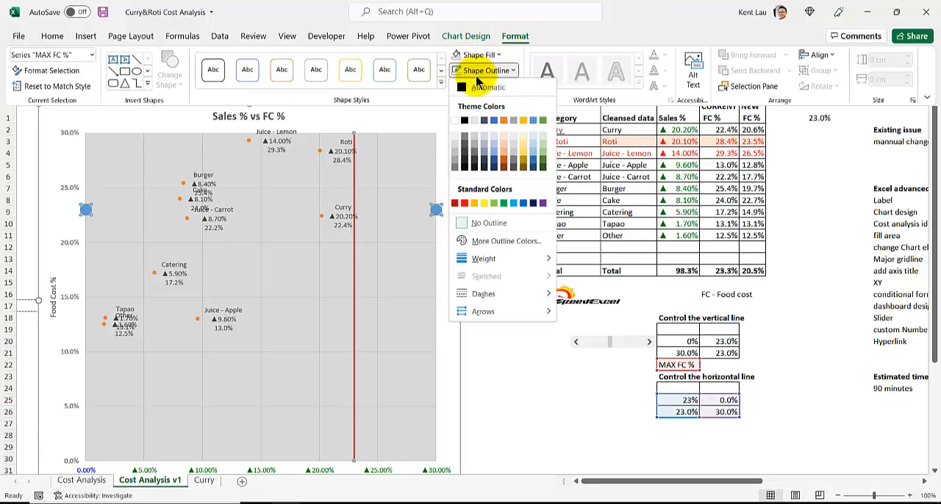
left_click(464, 204)
key("ctrl+F1")
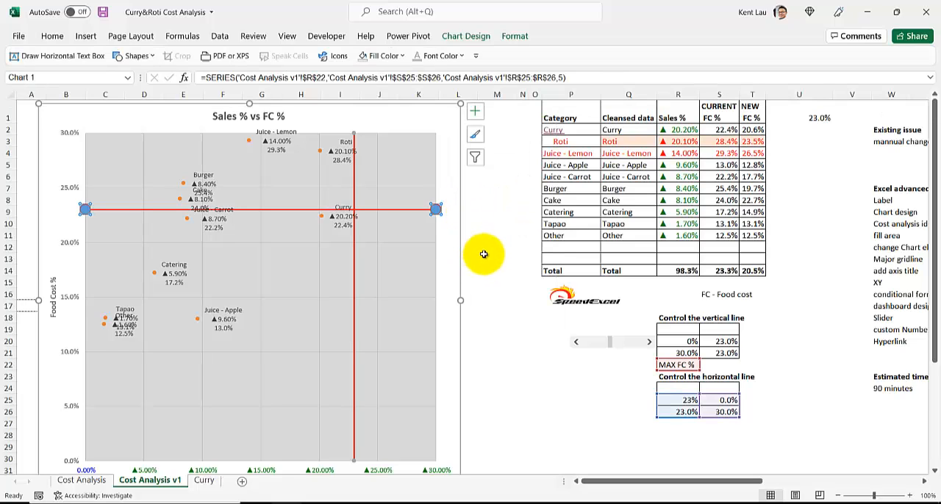
- Raise the red horizontal line by setting its control value in cell R25 to 25%
left_click(604, 389)
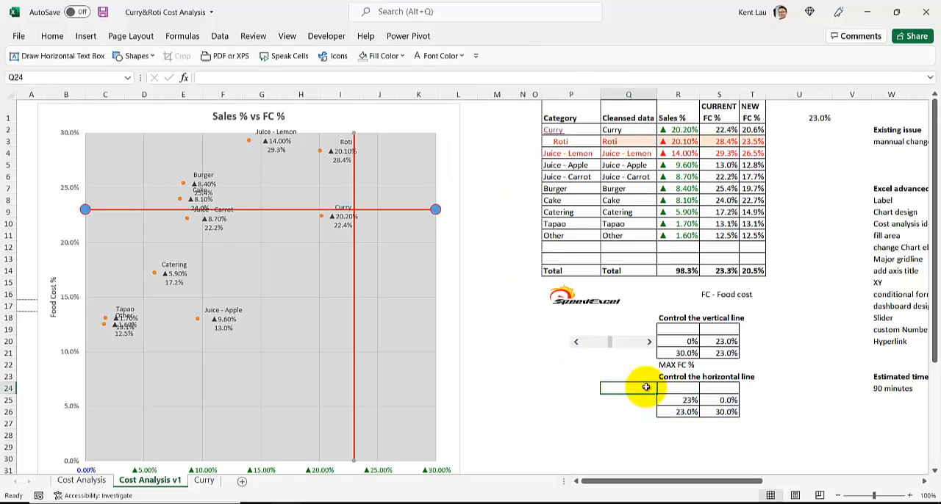
left_click(670, 402)
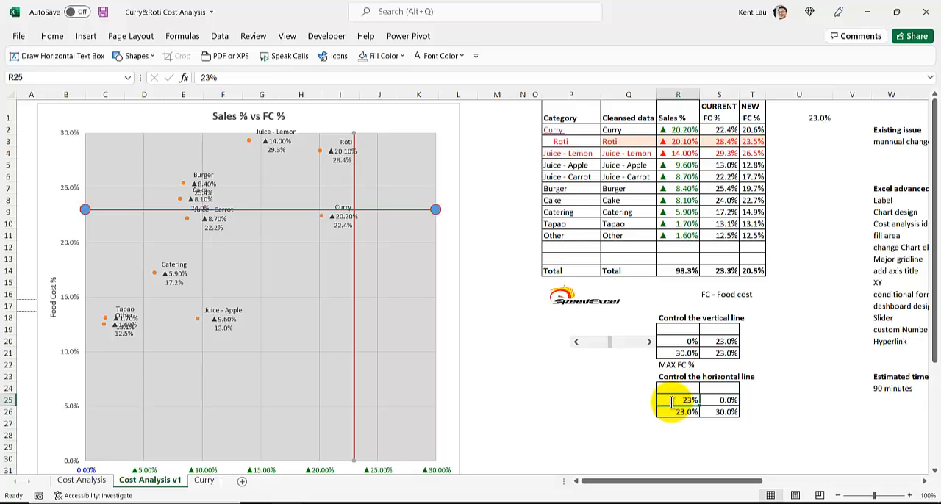
type("25")
key("Return")
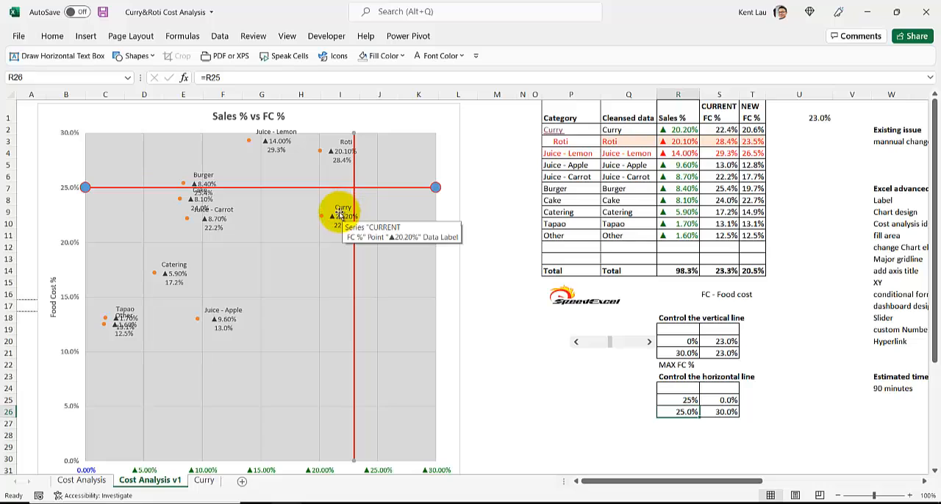
- Examine the Curry breakdown through the category's hyperlink and on the Cost Analysis sheet, and return to Cost Analysis v1
left_click(553, 130)
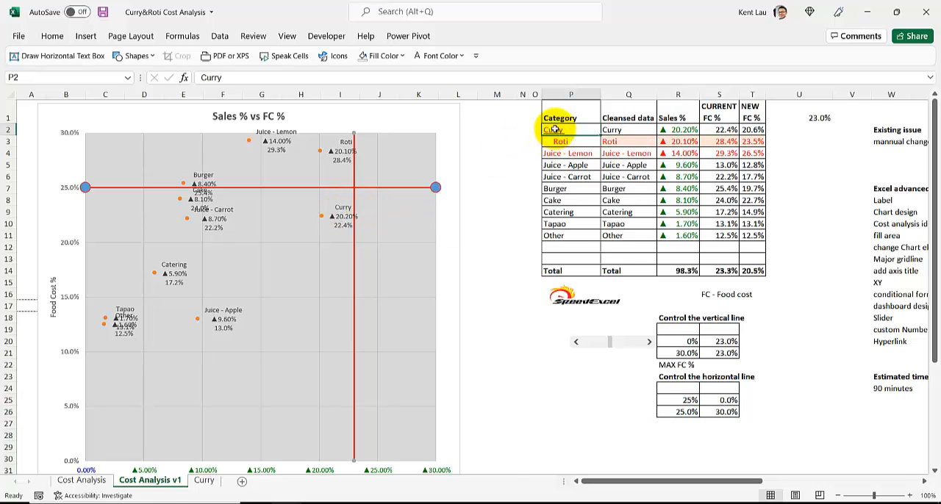
left_click(81, 481)
scroll(466, 243, "down", 4)
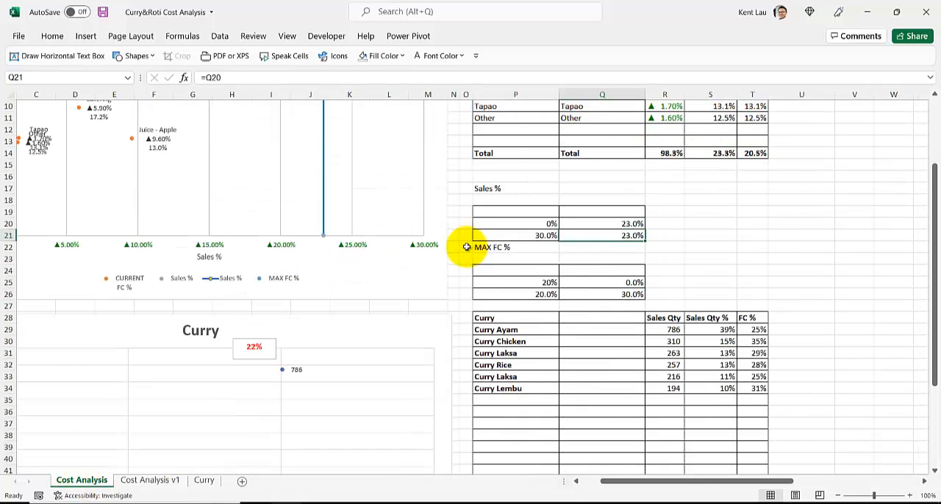
scroll(452, 266, "down", 8)
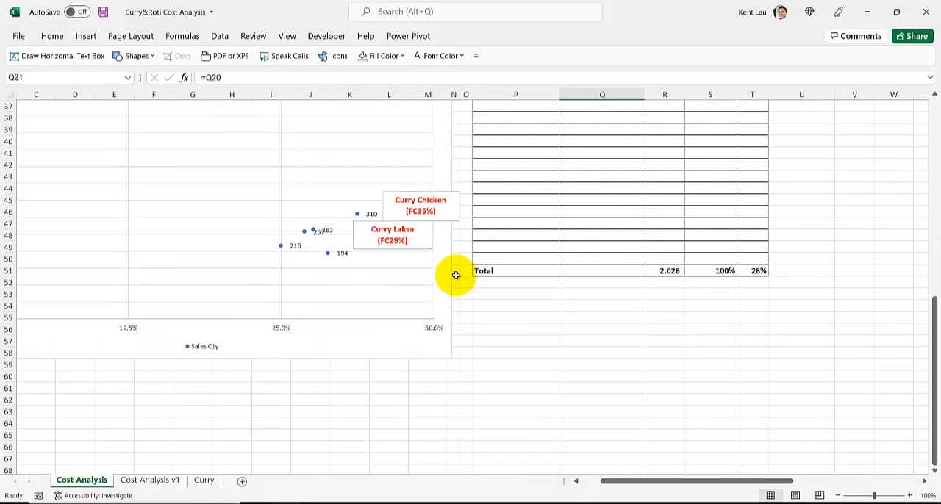
scroll(456, 275, "down", 6)
scroll(456, 275, "up", 12)
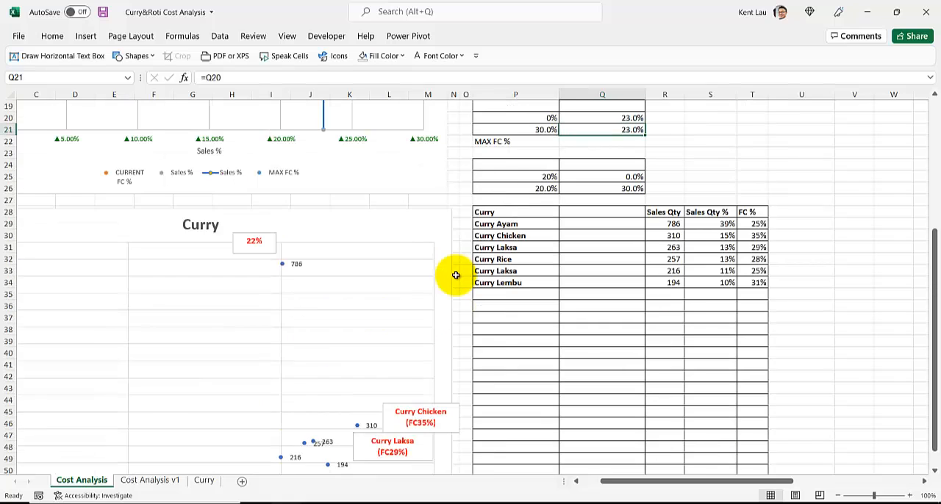
scroll(456, 275, "down", 16)
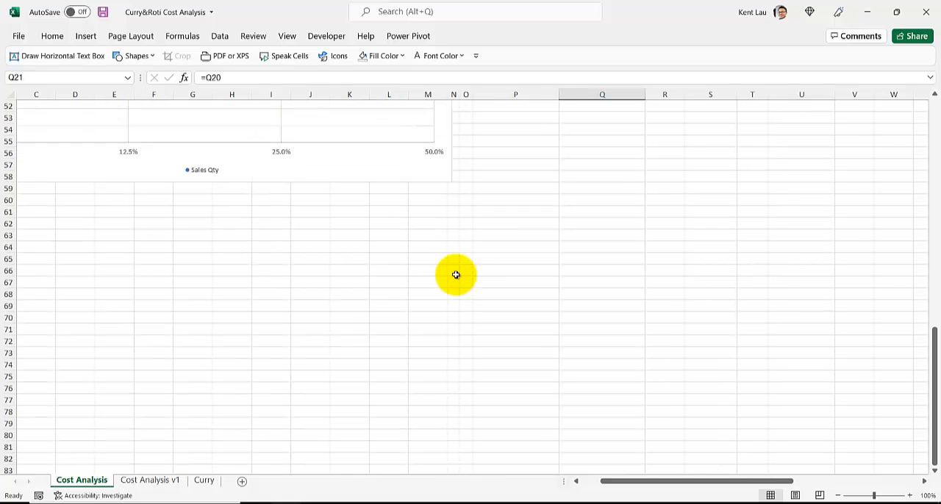
left_click(144, 479)
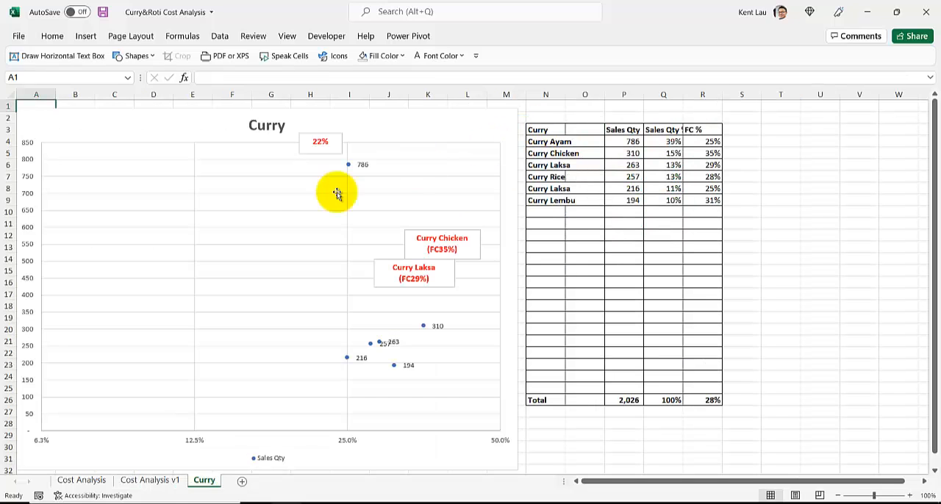
left_click(156, 483)
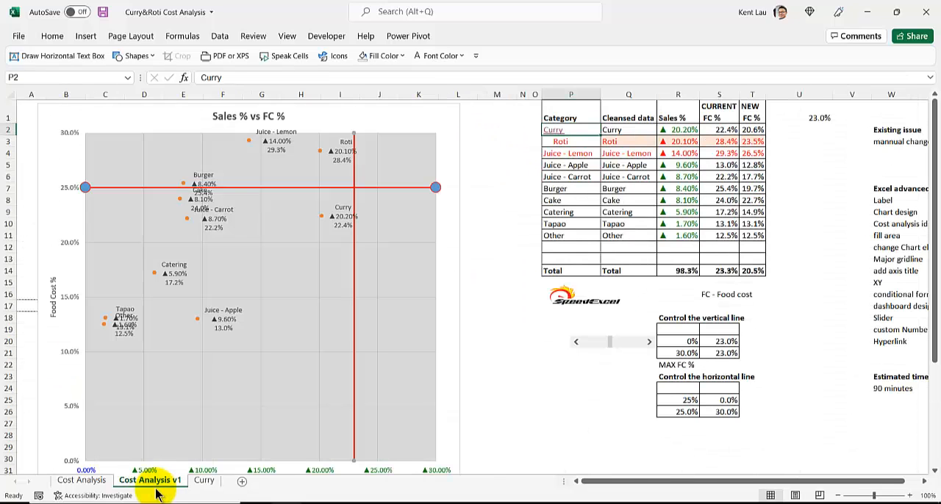
- Review the list of advanced Excel techniques in column W of Cost Analysis v1, and go to the Cost Analysis sheet
left_click(513, 188)
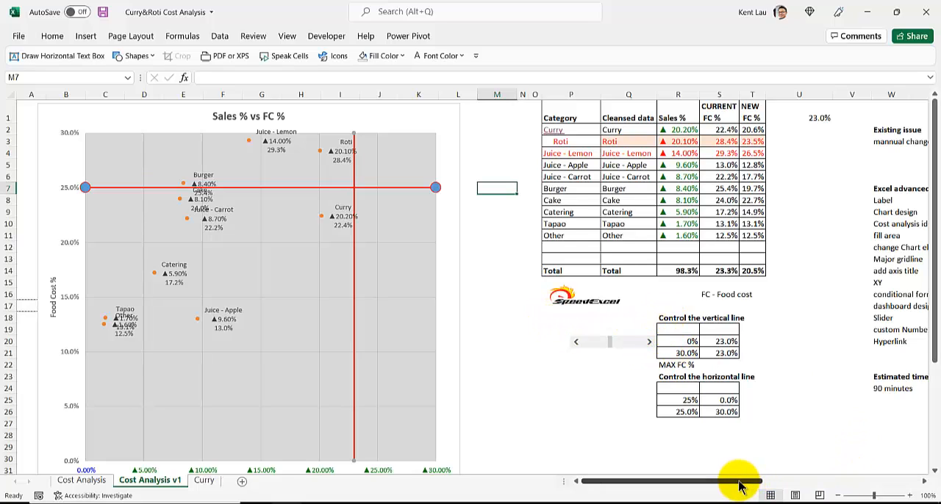
left_click_drag(735, 486, 777, 479)
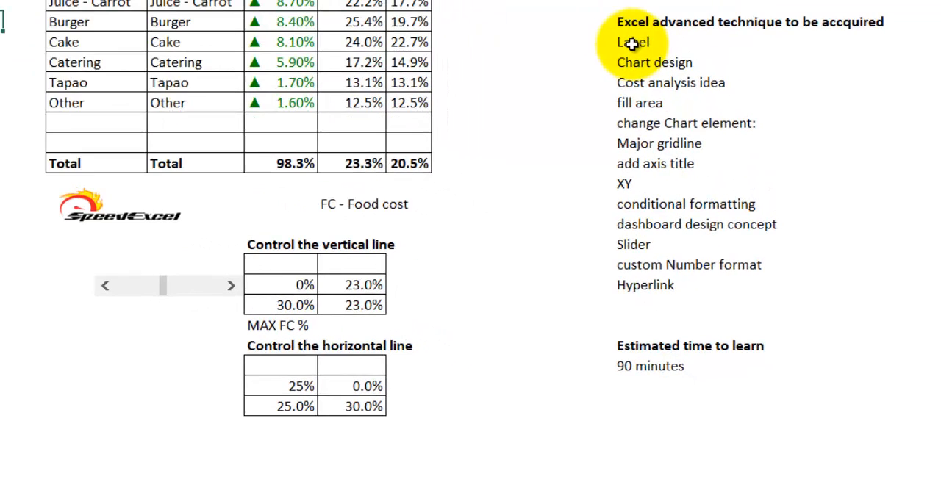
left_click_drag(632, 43, 629, 288)
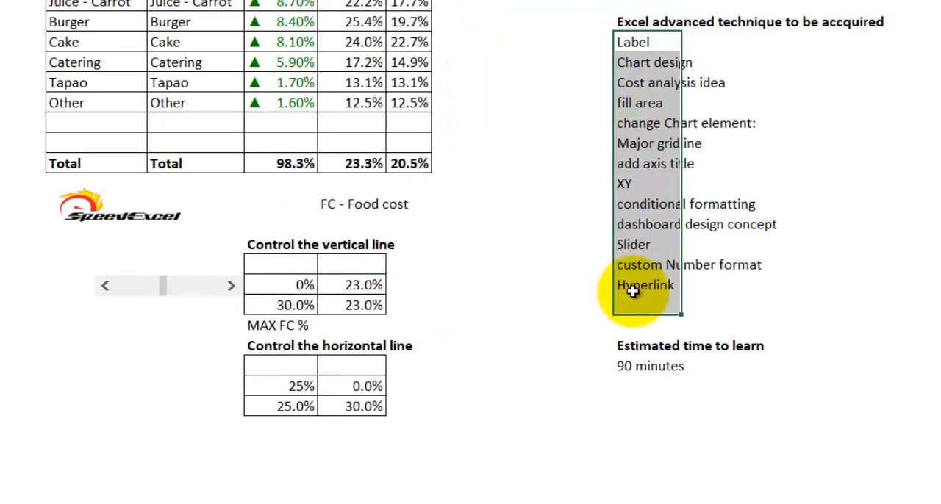
left_click(544, 267)
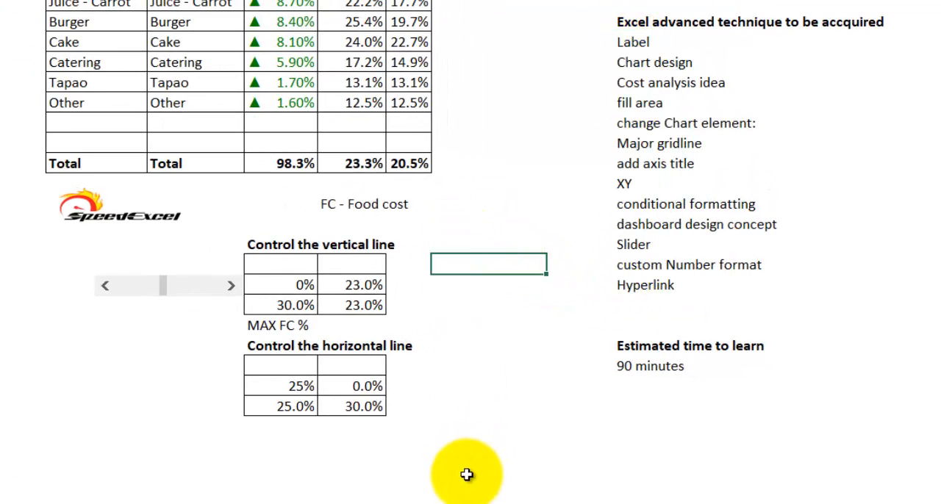
left_click_drag(520, 503, 367, 500)
left_click(441, 303)
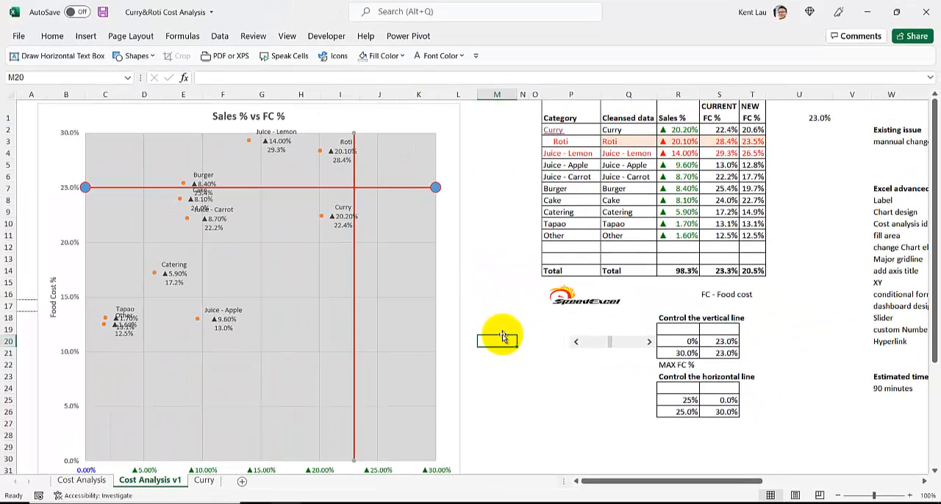
left_click(74, 485)
scroll(203, 443, "up", 4)
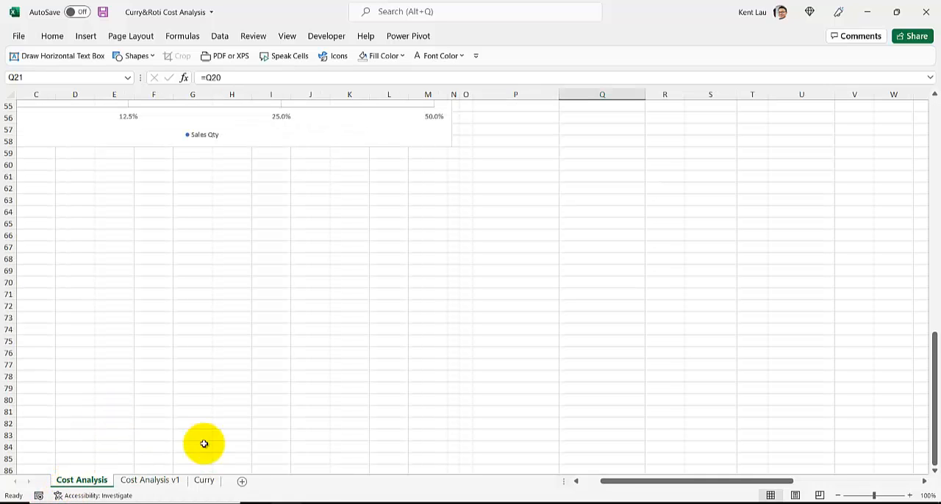
- Switch to the 02 Course presentation in PowerPoint and view the Cost Analysis title slide 2 and the foundational skills slide 4
mouse_move(316, 500)
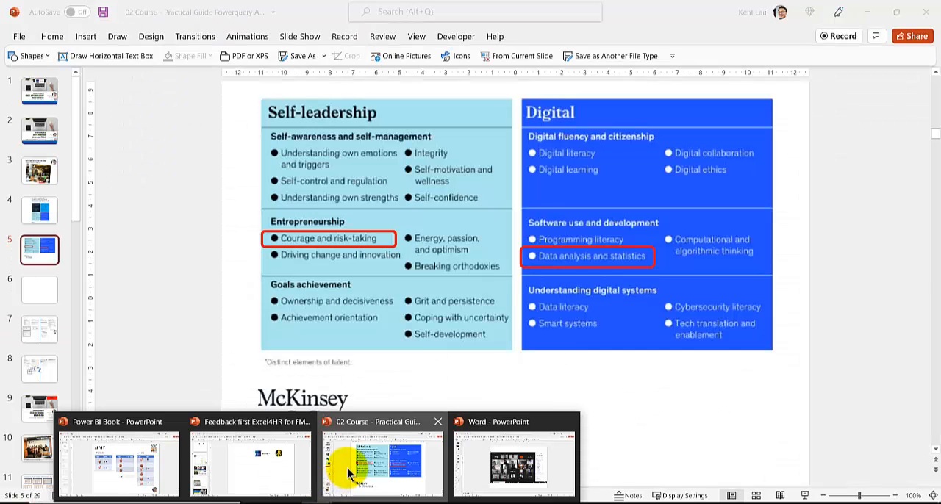
left_click(347, 474)
left_click(36, 133)
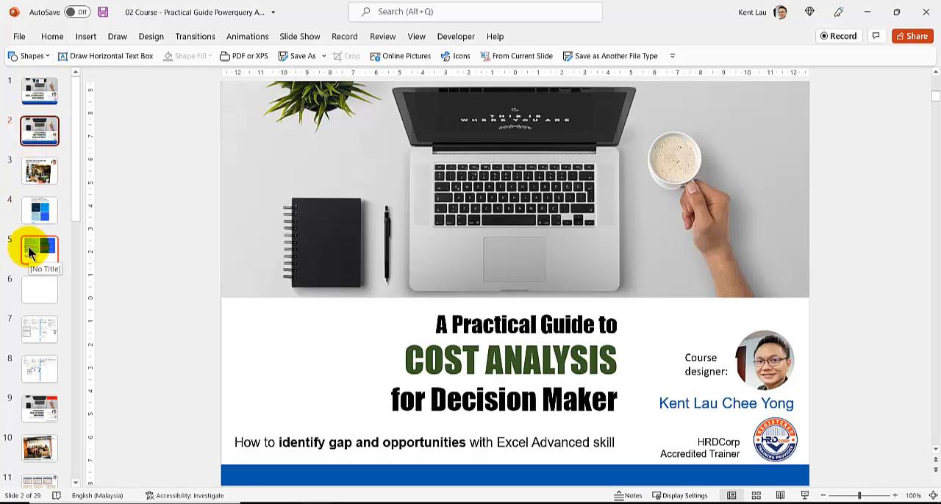
left_click(37, 211)
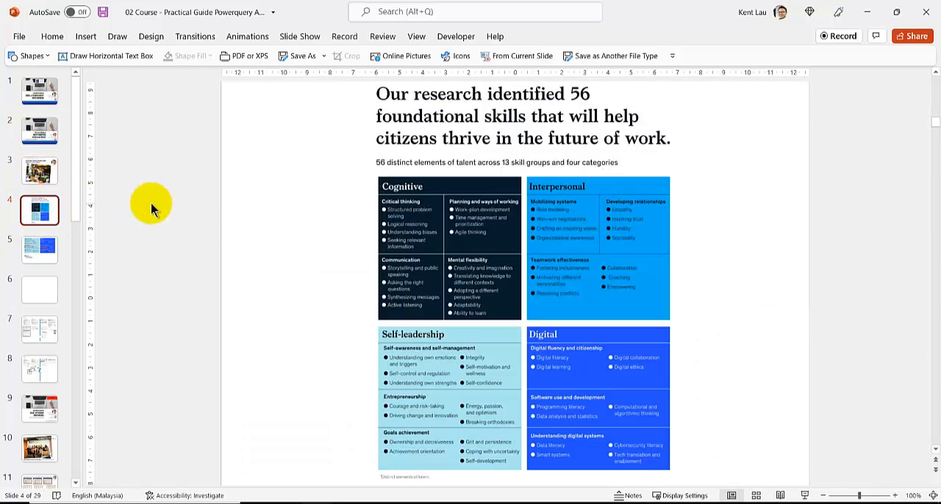